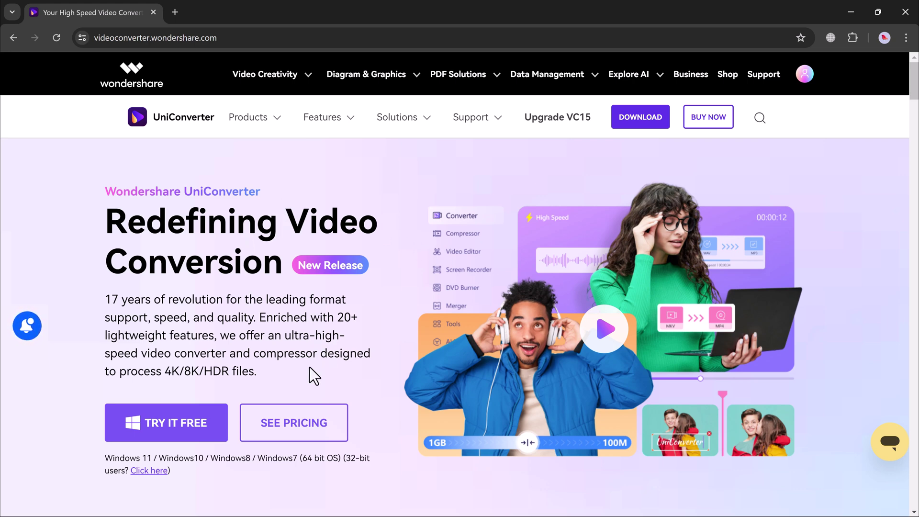
scroll(314, 373, "down", 2)
scroll(309, 376, "down", 8)
scroll(309, 370, "up", 1)
scroll(309, 367, "up", 3)
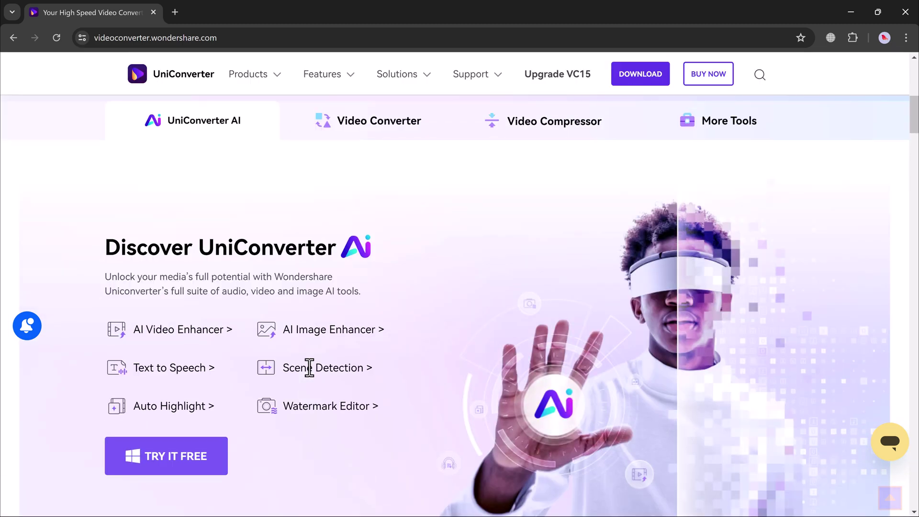
scroll(310, 367, "down", 2)
scroll(310, 370, "down", 4)
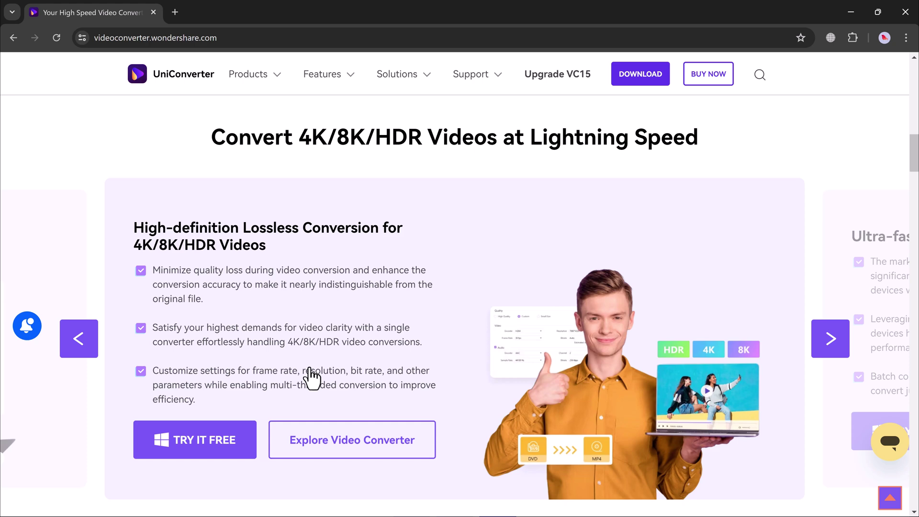
scroll(310, 374, "down", 5)
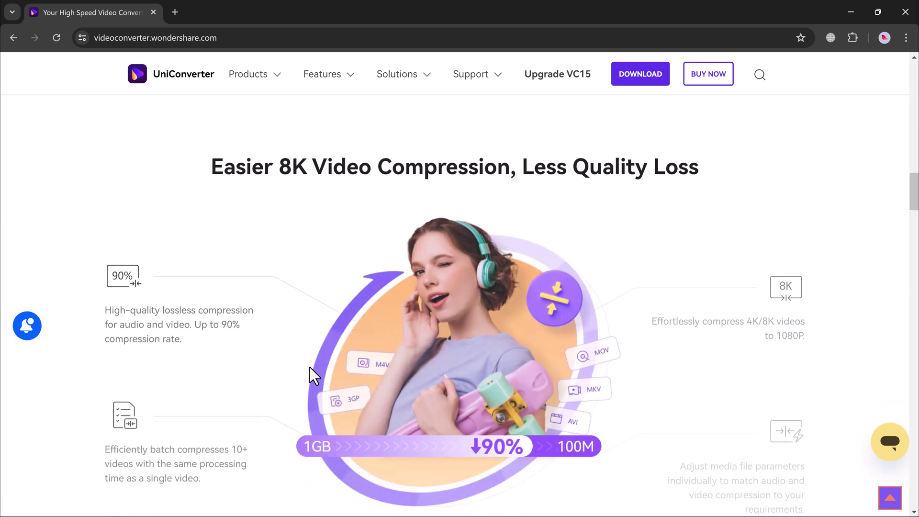
scroll(310, 374, "down", 4)
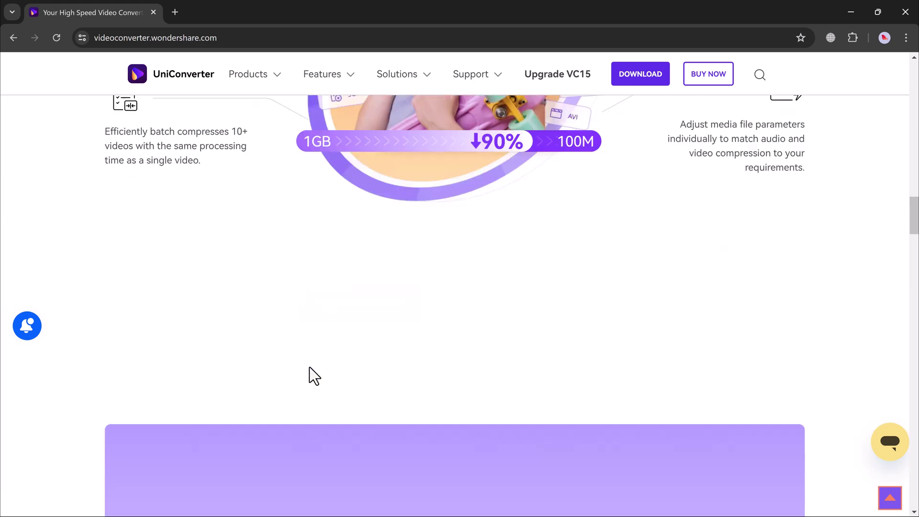
scroll(311, 375, "down", 2)
scroll(313, 374, "down", 2)
scroll(313, 375, "down", 1)
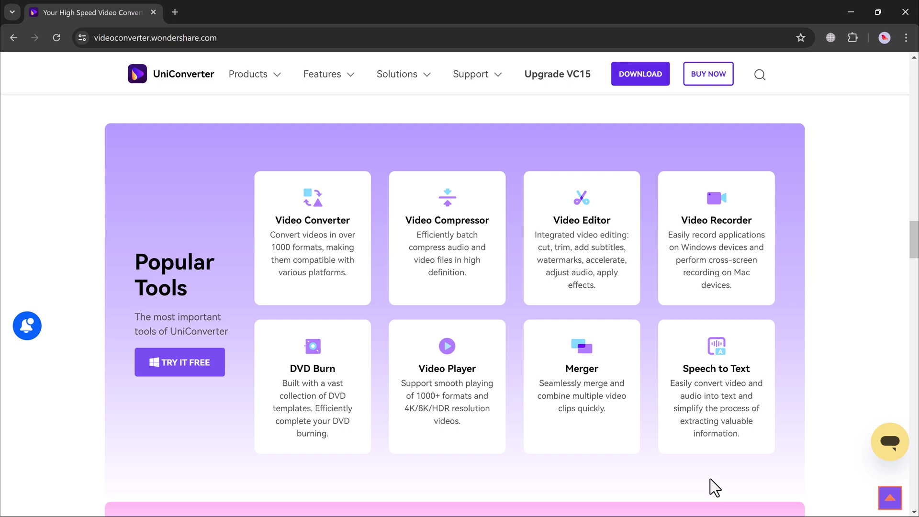
scroll(710, 479, "down", 5)
scroll(709, 479, "down", 1)
scroll(713, 486, "down", 2)
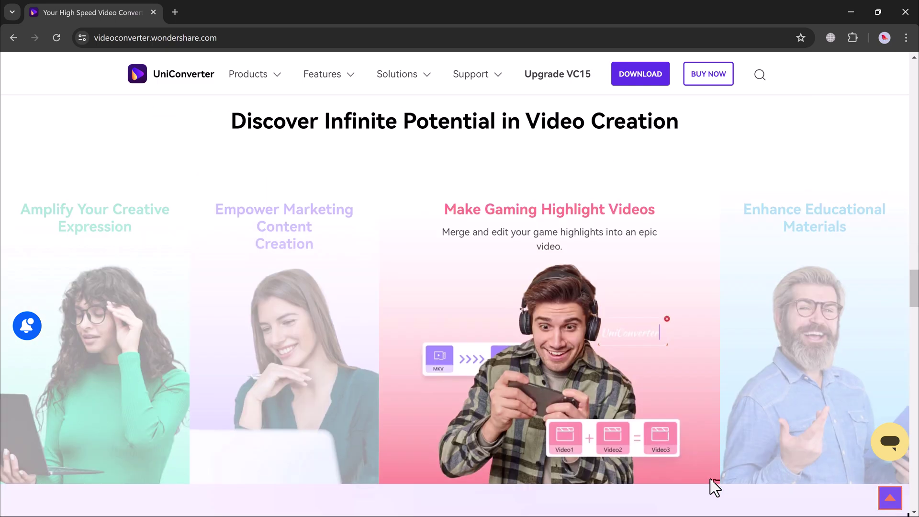
scroll(713, 486, "down", 5)
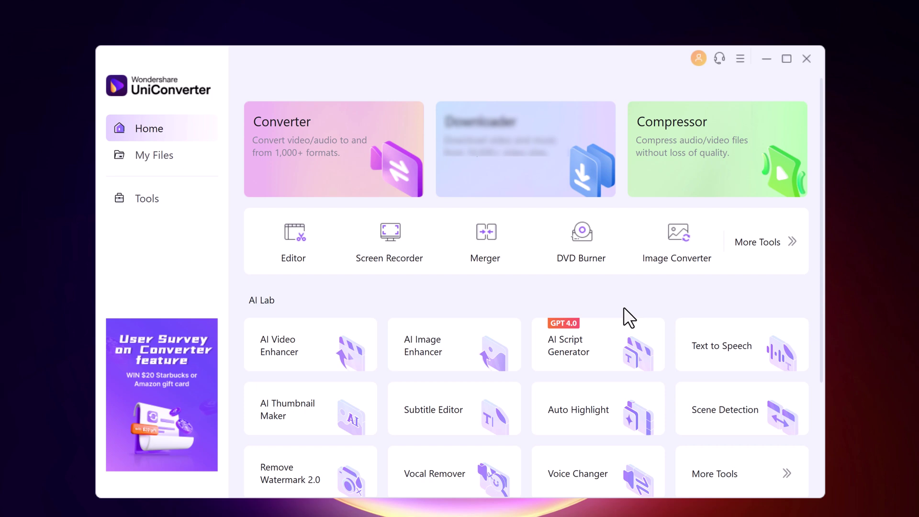
Step: Load the Hey creato MP4 video into the Converter from the file picker
left_click(335, 156)
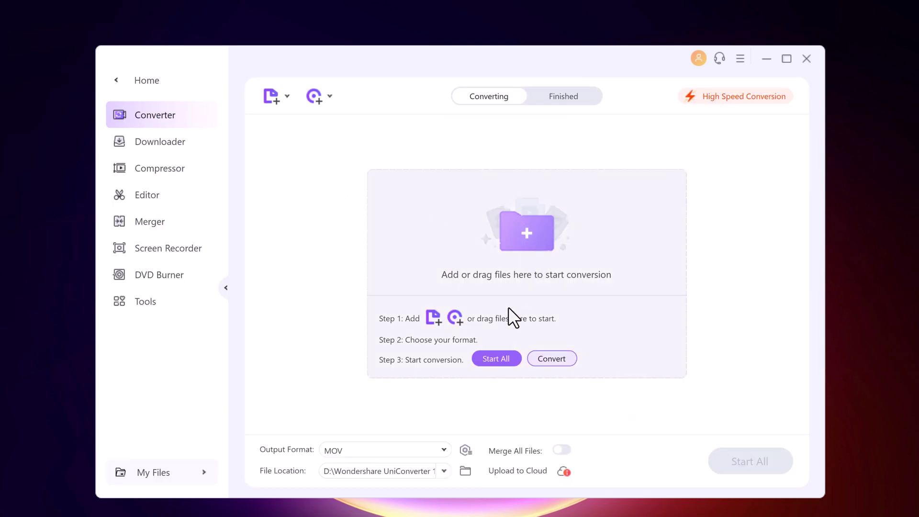
left_click(522, 253)
left_click(495, 258)
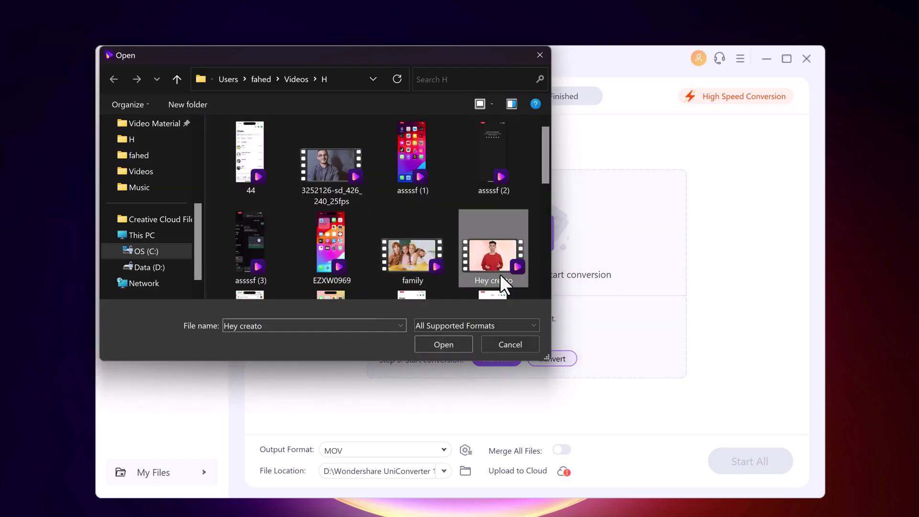
left_click(445, 346)
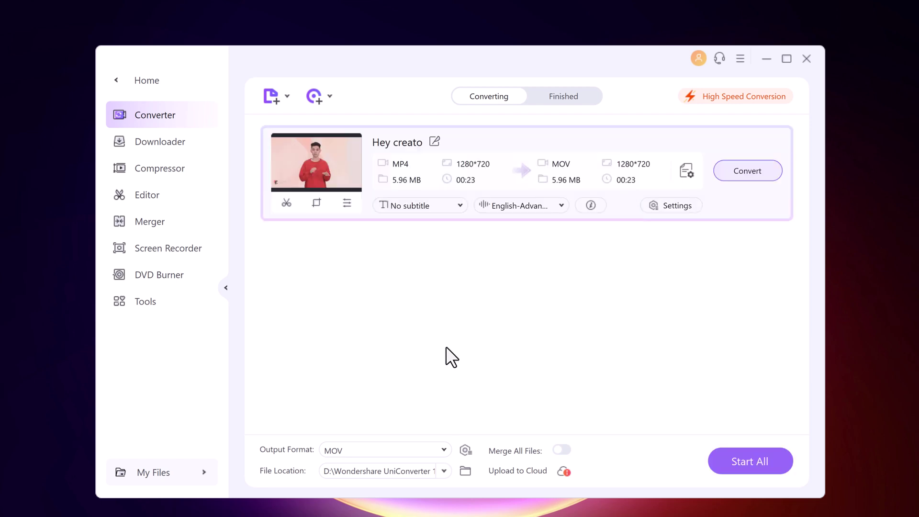
Step: Browse Video, Audio, Device and Web Video presets, including TikTok, and keep MOV as target
mouse_move(526, 172)
left_click(443, 453)
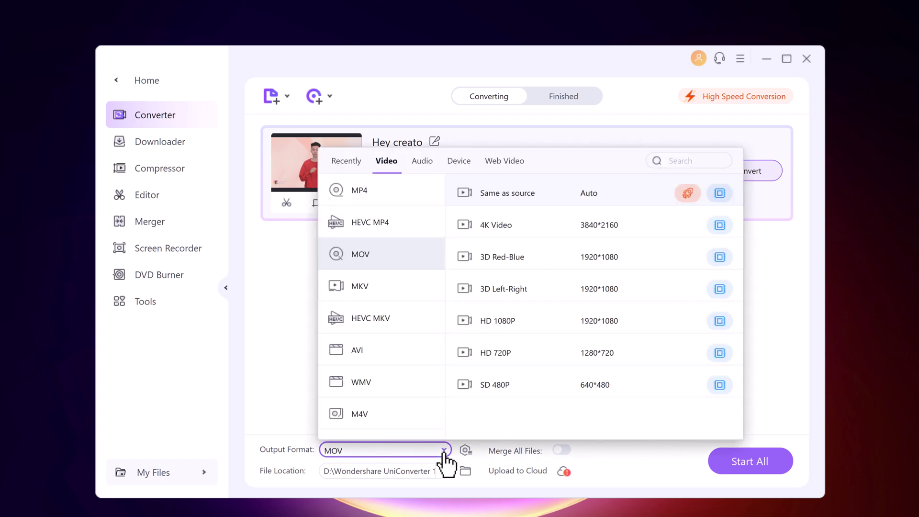
left_click(401, 189)
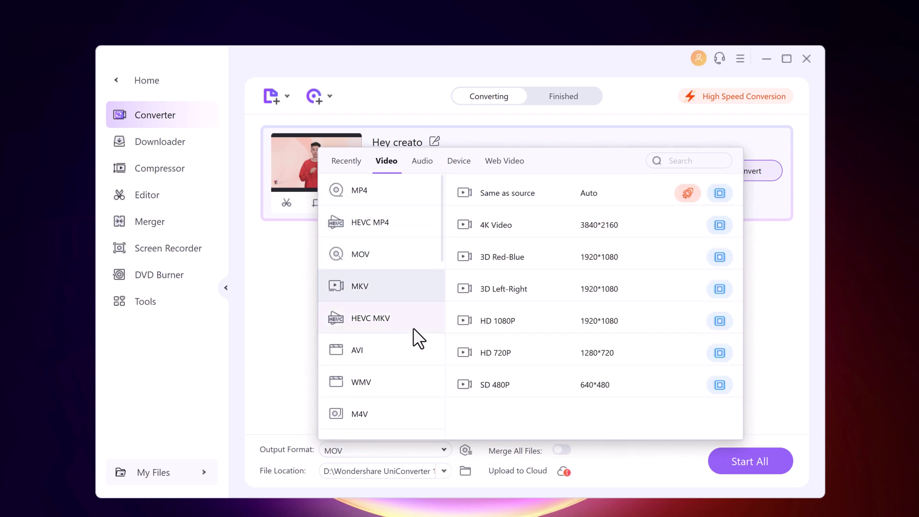
left_click(420, 254)
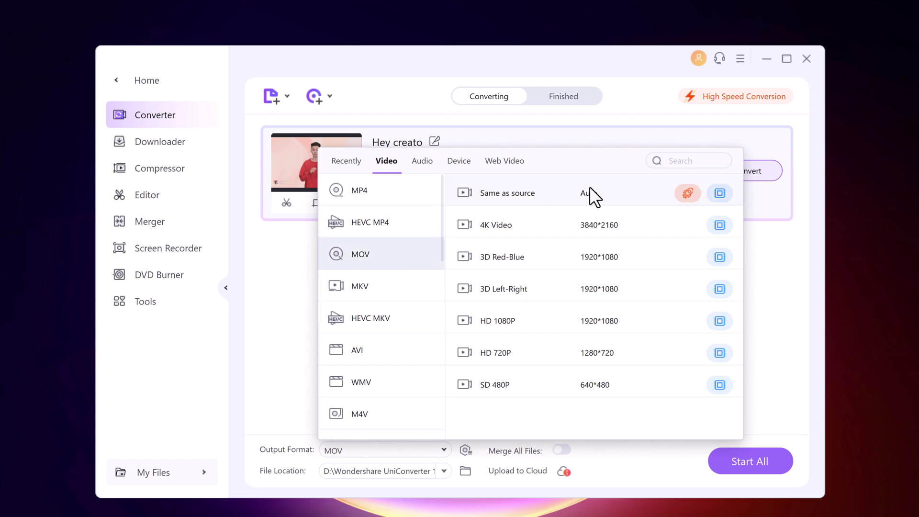
left_click(420, 161)
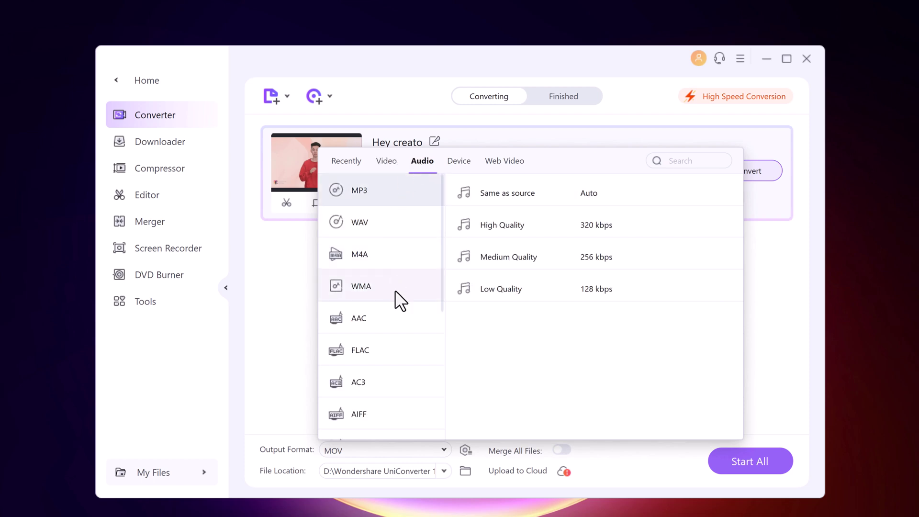
left_click(465, 160)
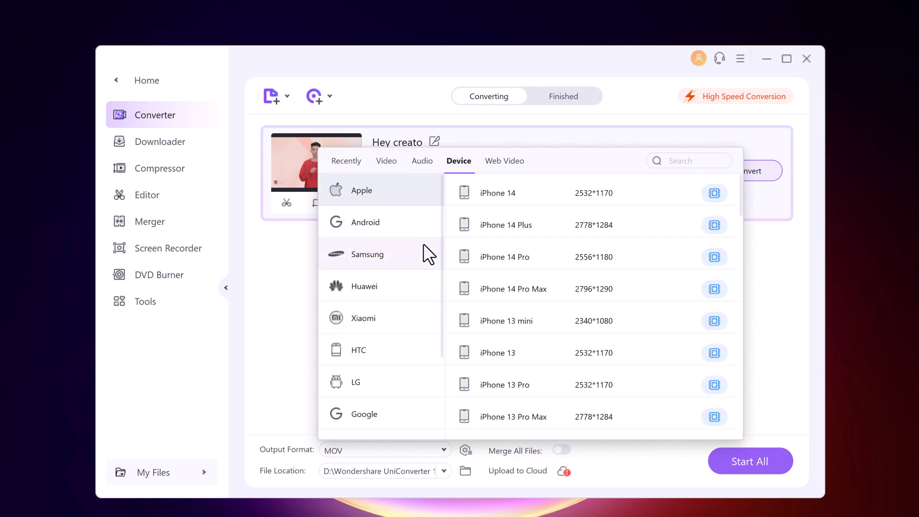
scroll(425, 268, "down", 2)
left_click(501, 161)
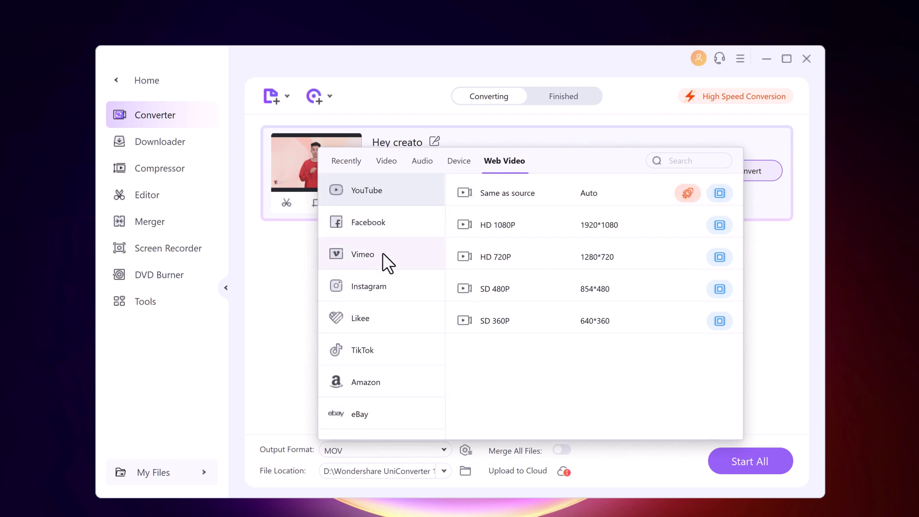
left_click(385, 347)
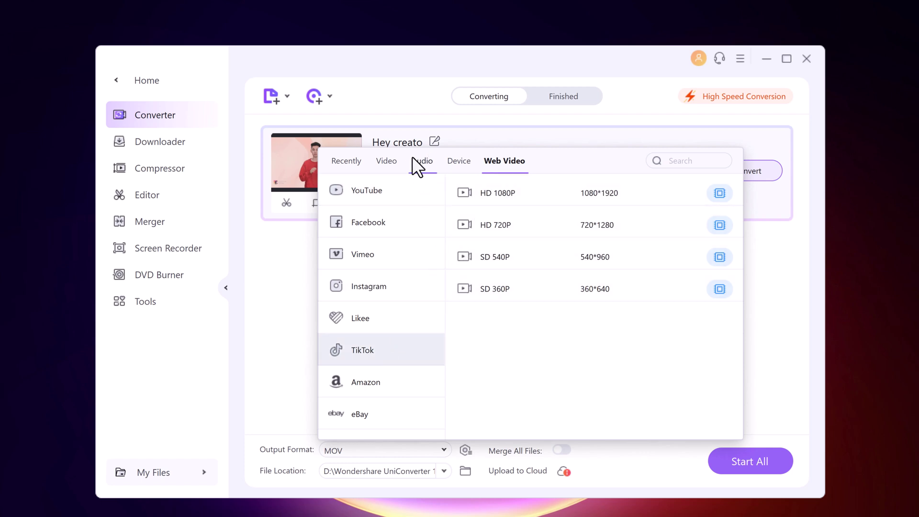
left_click(386, 161)
left_click(384, 258)
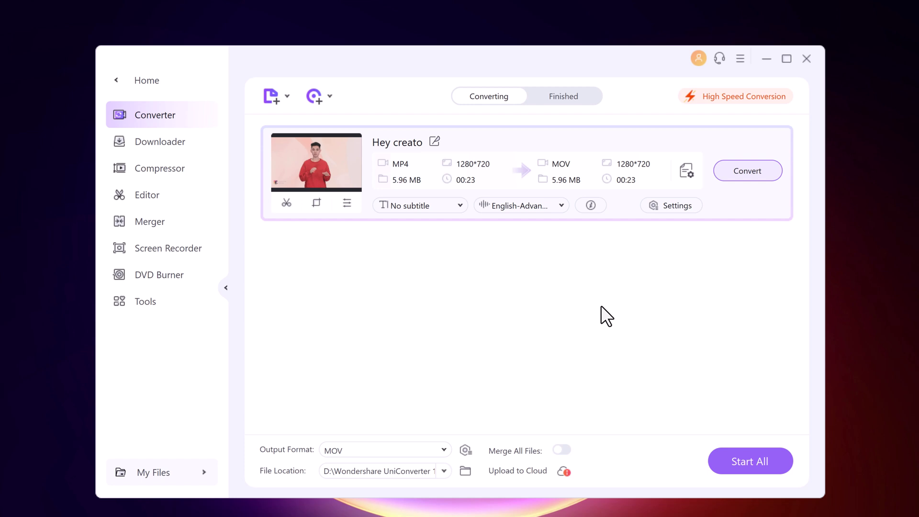
Step: Review hardware acceleration, encoding and subtitle options, then convert Hey creato to MOV
left_click(739, 99)
left_click(678, 207)
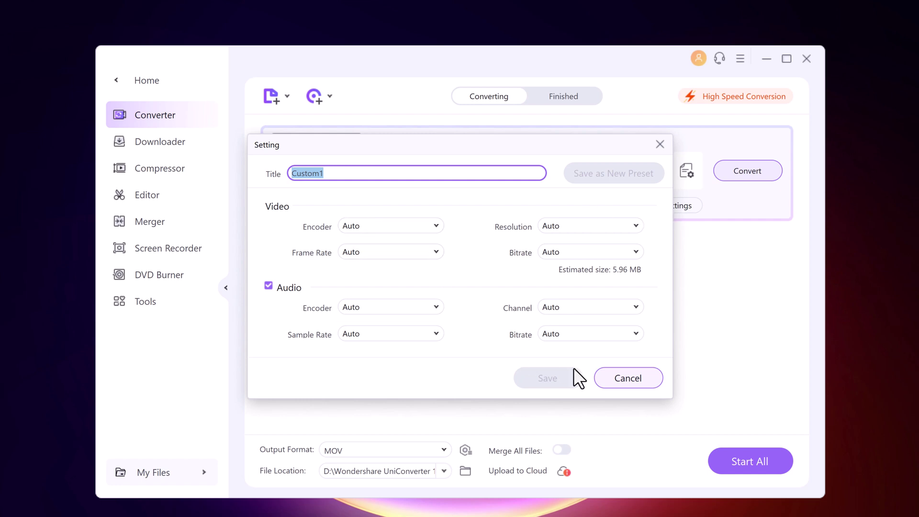
left_click(633, 379)
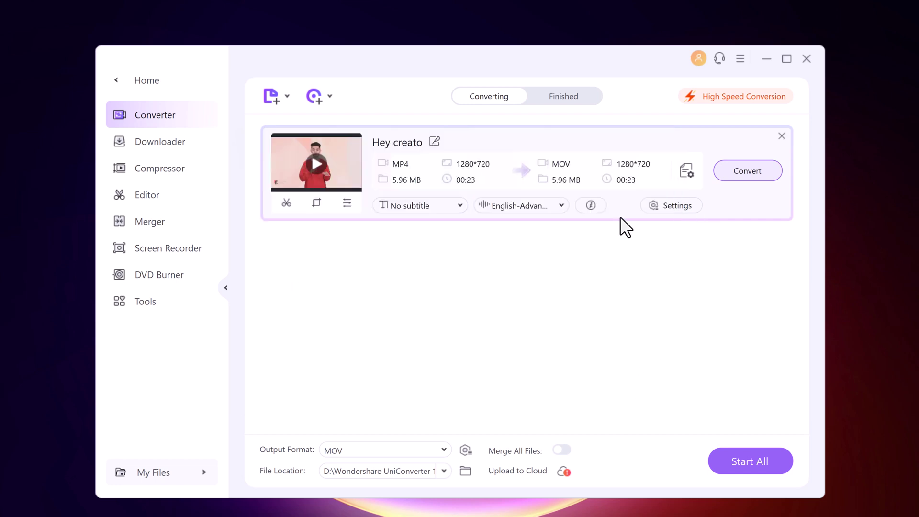
left_click(443, 206)
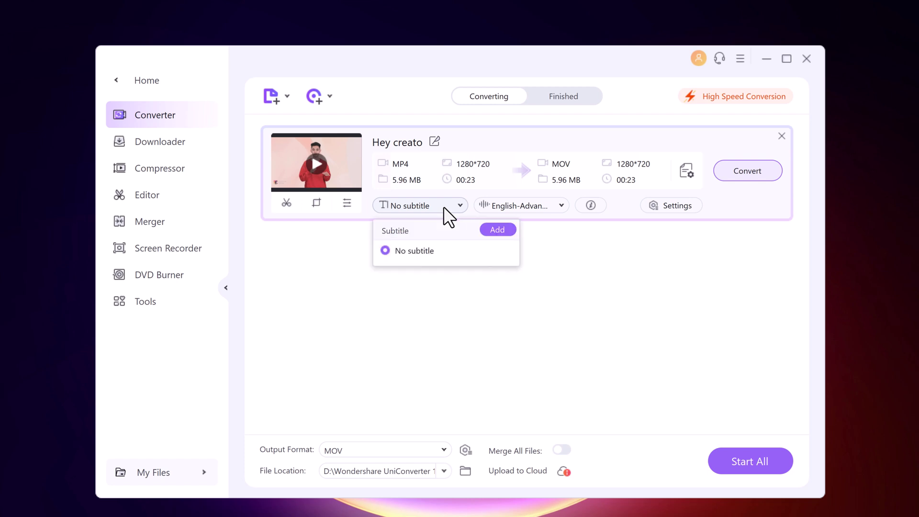
left_click(639, 252)
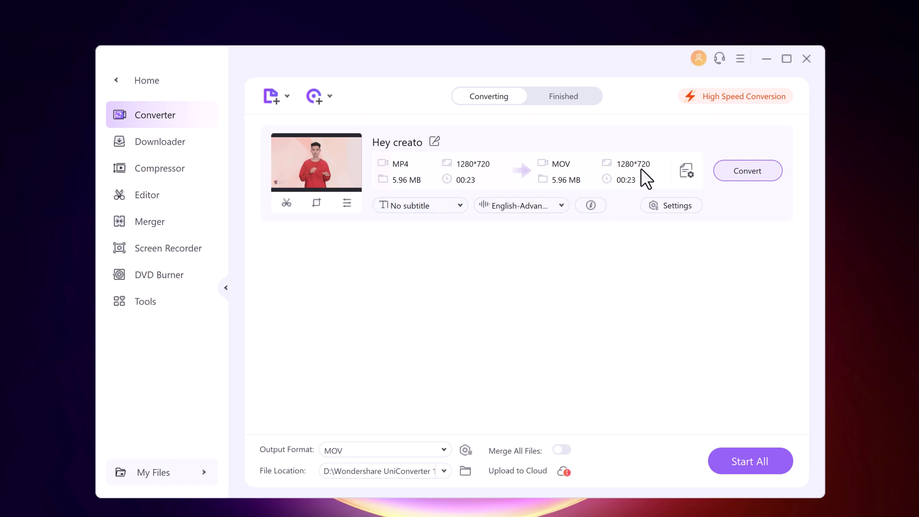
left_click(742, 175)
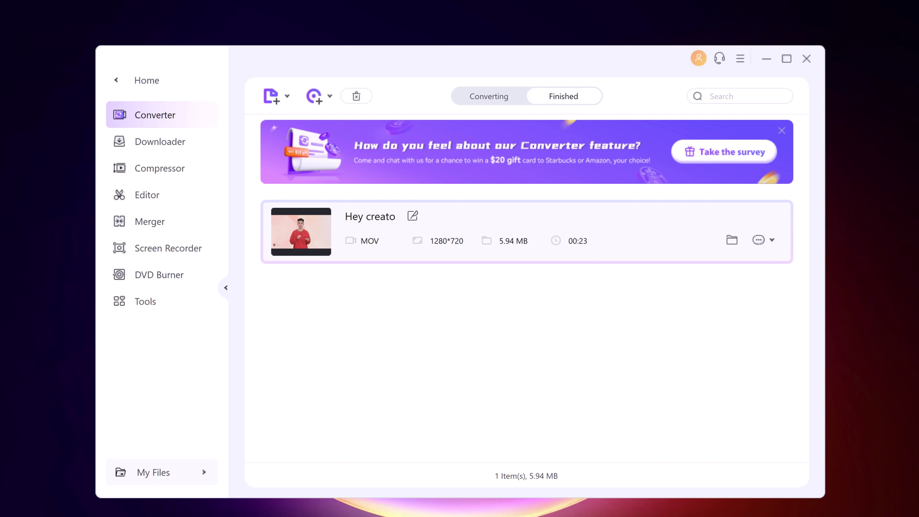
Step: View the converted video in its output folder, then return to UniConverter's Home dashboard
mouse_move(309, 231)
left_click(731, 241)
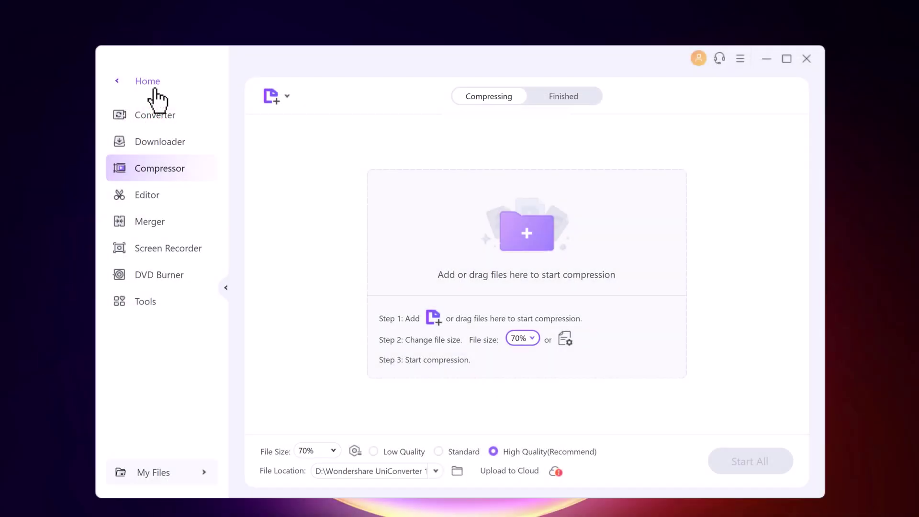
left_click(152, 91)
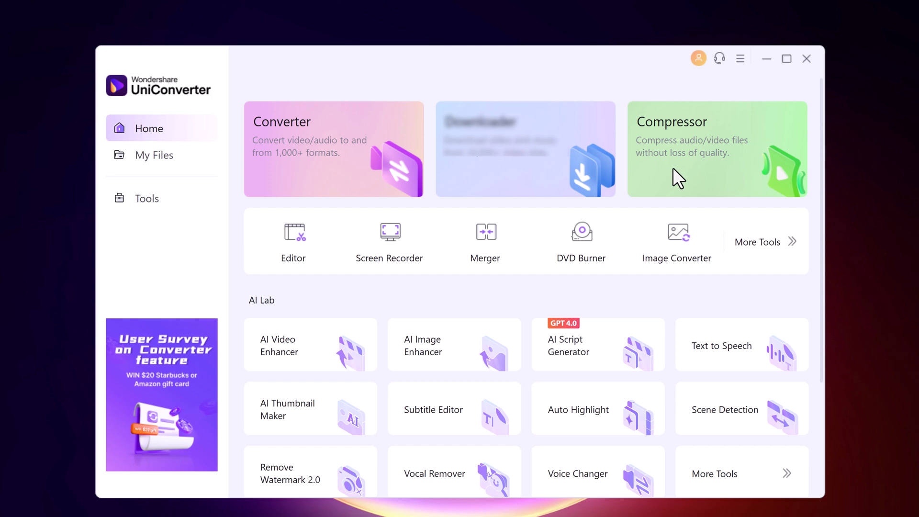
Step: Load the New video into the Compressor
left_click(685, 166)
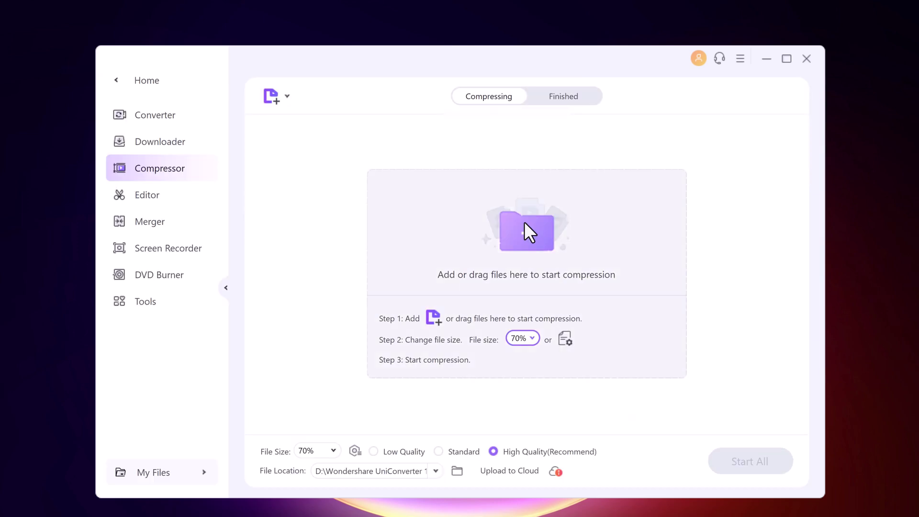
left_click(525, 223)
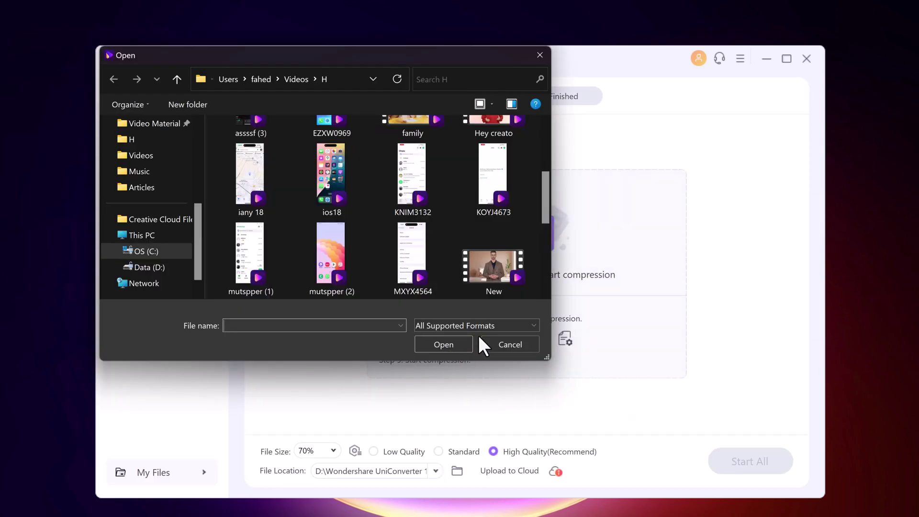
left_click(509, 275)
left_click(451, 344)
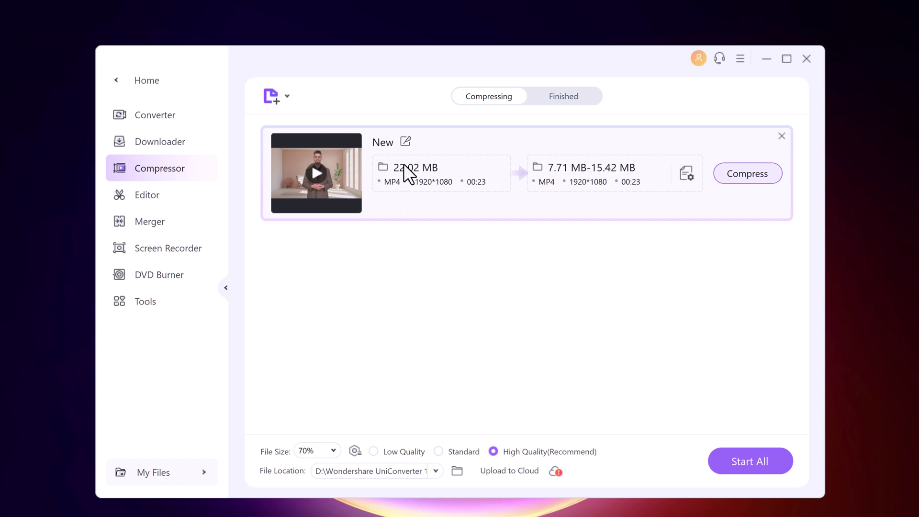
Step: Lower the New video's target size in compression settings and start compressing
mouse_move(526, 173)
left_click(685, 173)
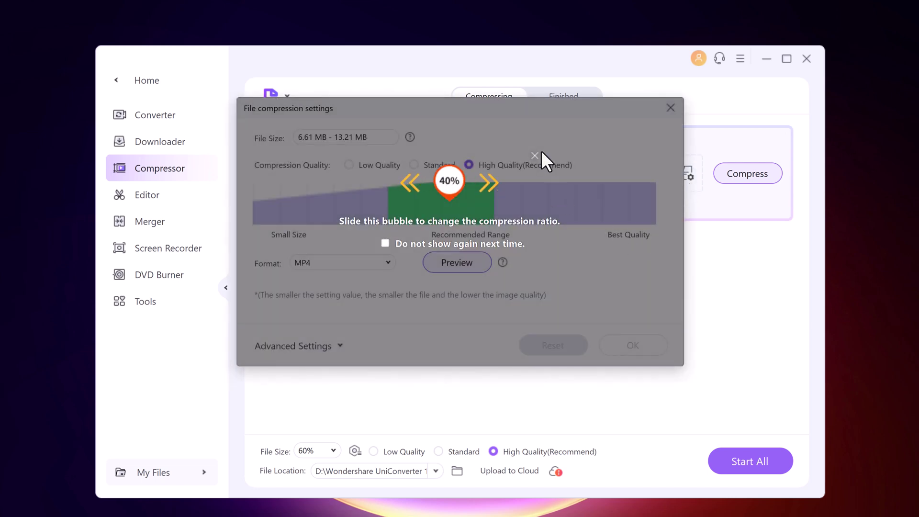
left_click(534, 155)
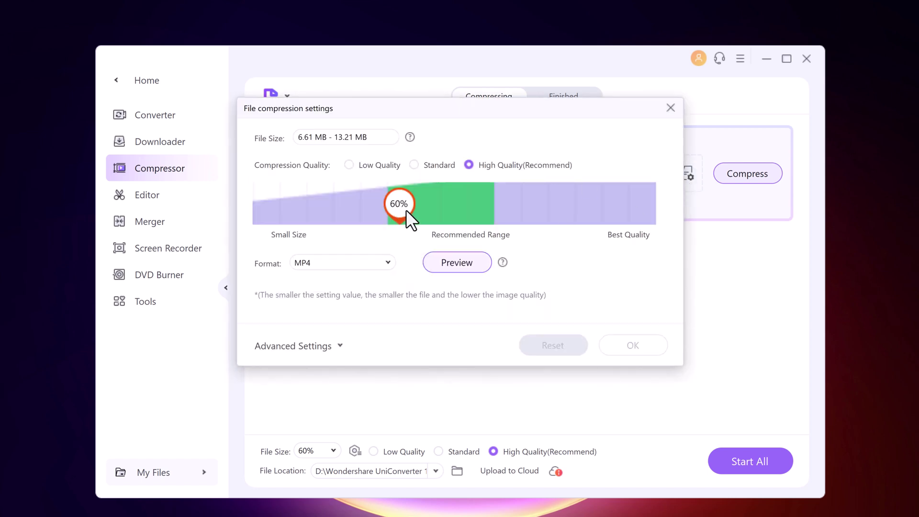
left_click_drag(405, 210, 502, 206)
left_click(624, 348)
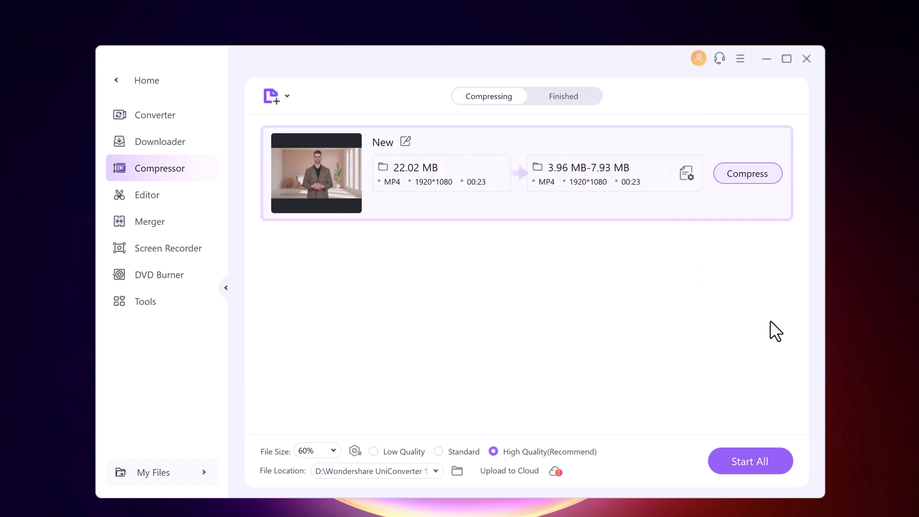
left_click(750, 174)
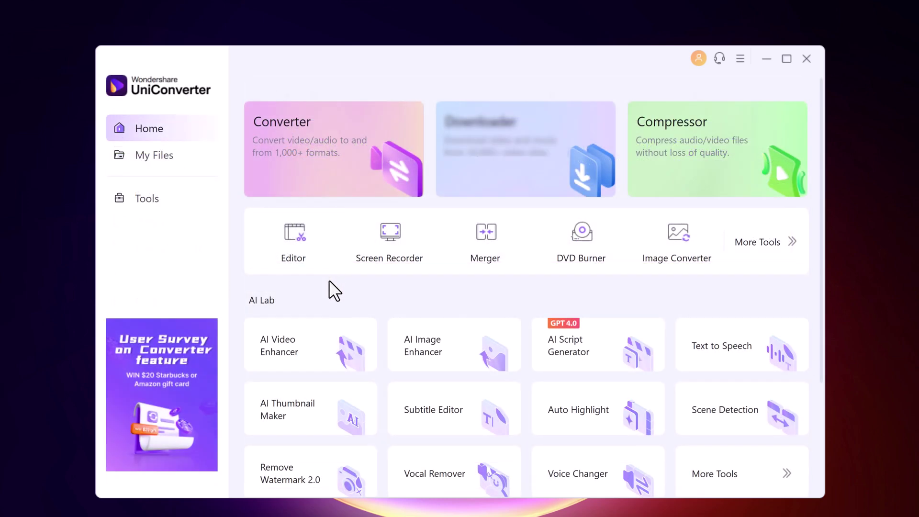
Step: Load video 4961699 into the AI Video Enhancer and pause its preview
left_click(328, 345)
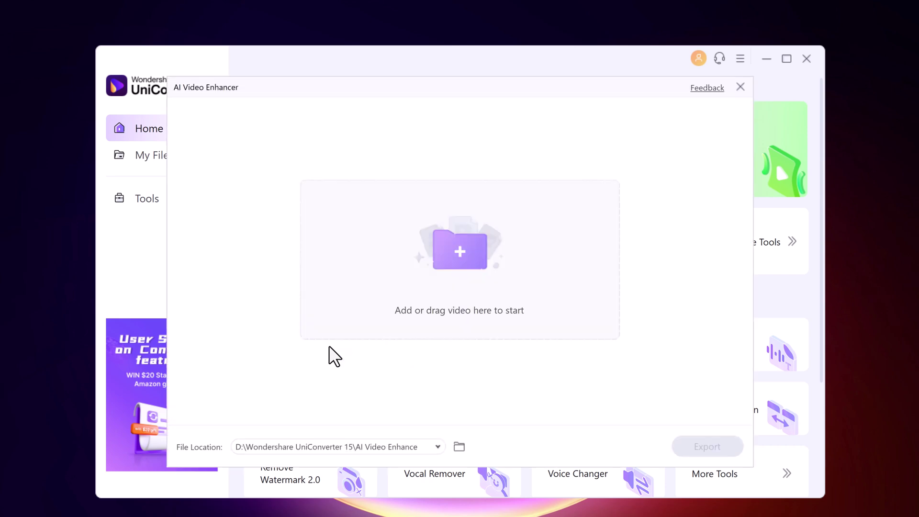
left_click(409, 270)
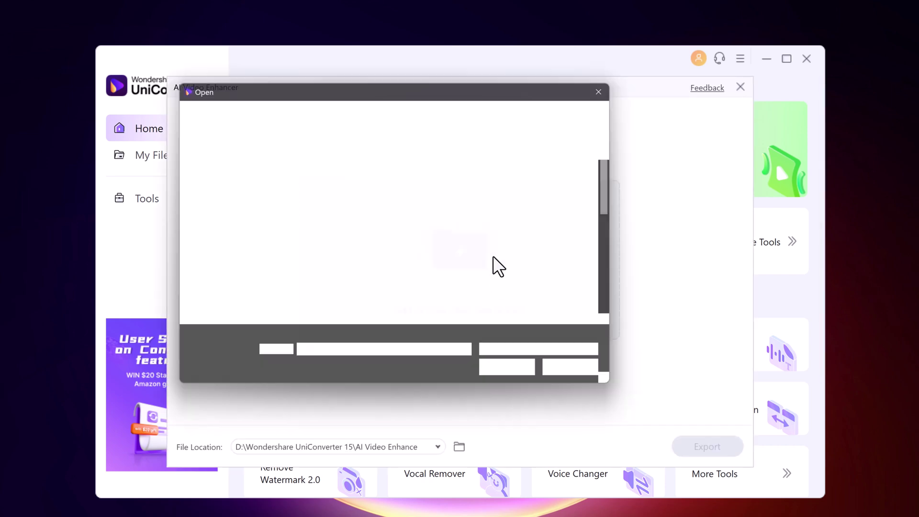
left_click(476, 197)
left_click(516, 372)
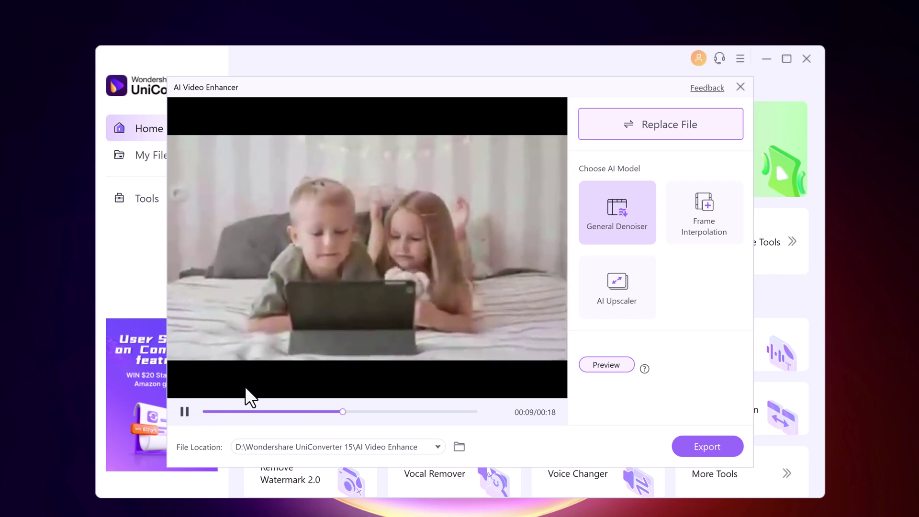
left_click(185, 411)
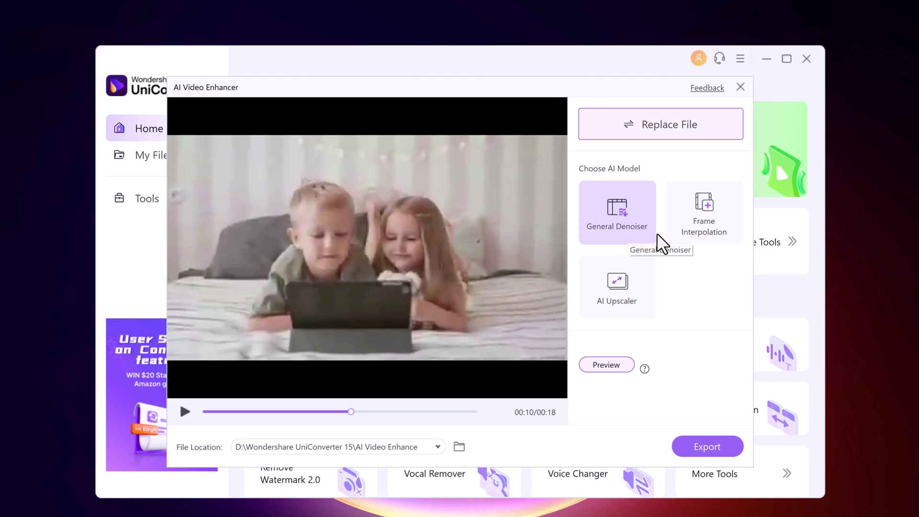
Step: Select the AI Upscaler model with 4X (1704×960) upscaling
left_click(612, 307)
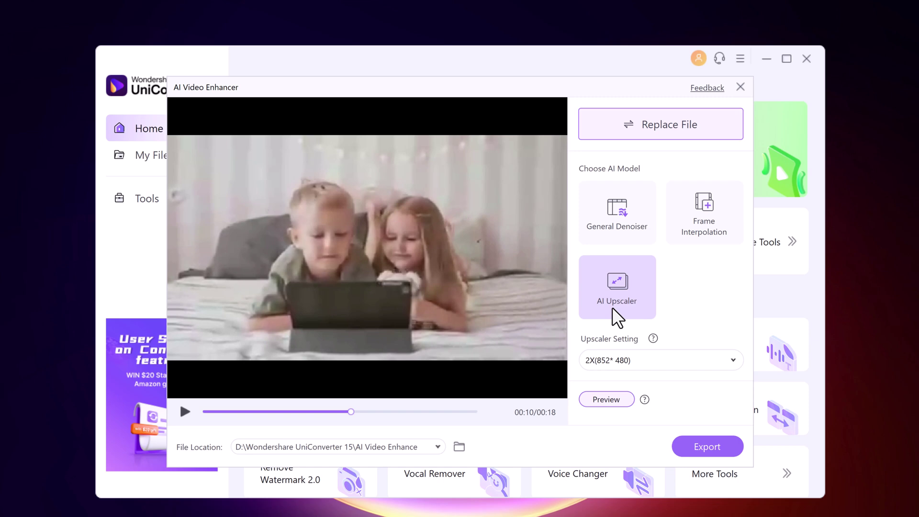
left_click(634, 359)
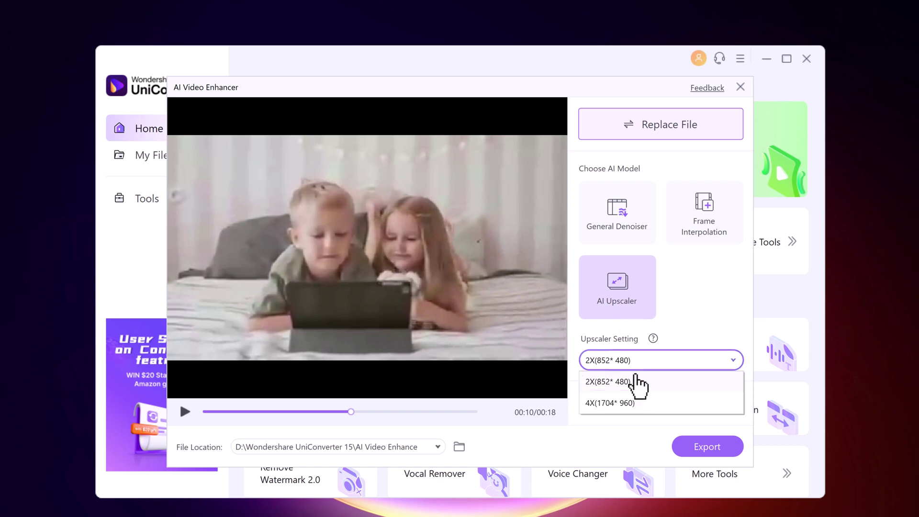
left_click(623, 403)
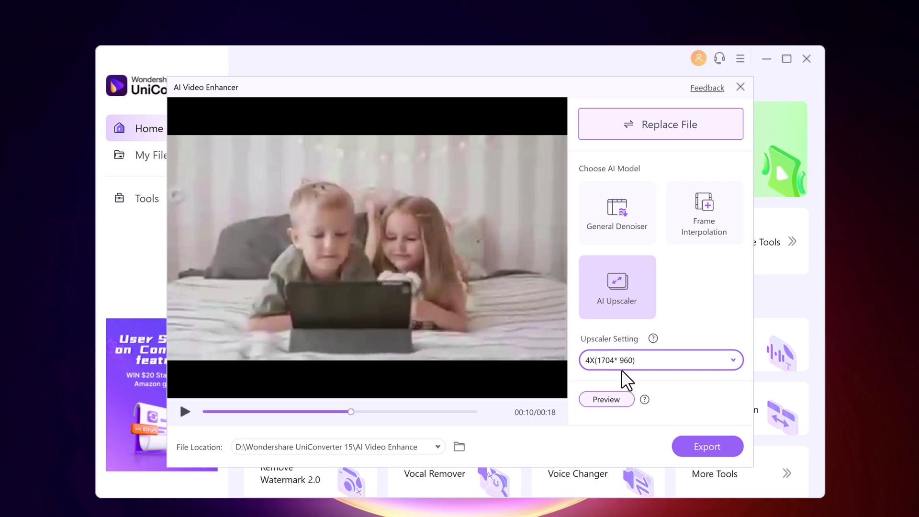
Step: Export the 4X-upscaled children's video
left_click(702, 443)
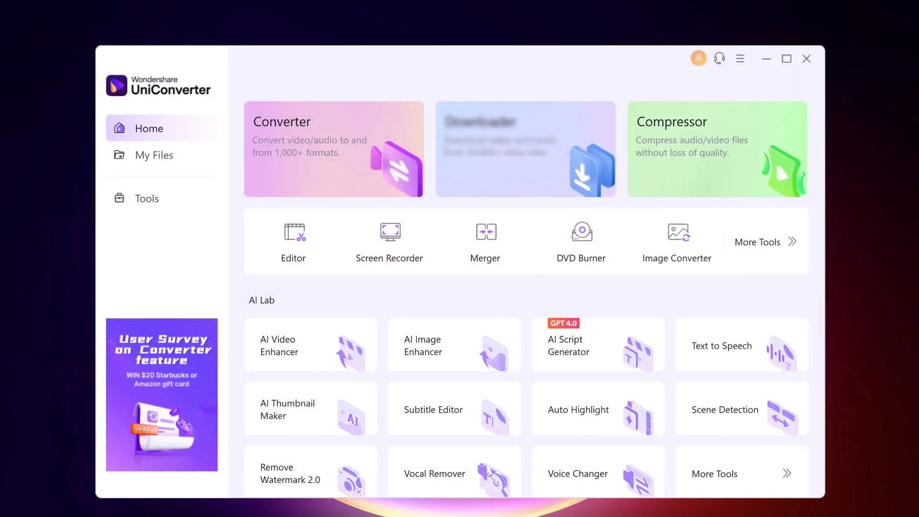
Step: Load the pexels-anastasiya photo into AI Image Enhancer and pan to compare faces
left_click(467, 362)
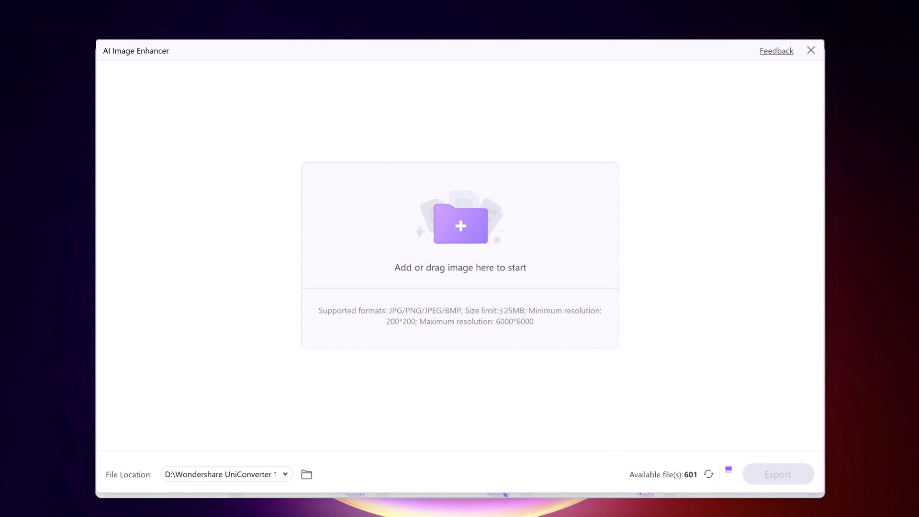
left_click(446, 258)
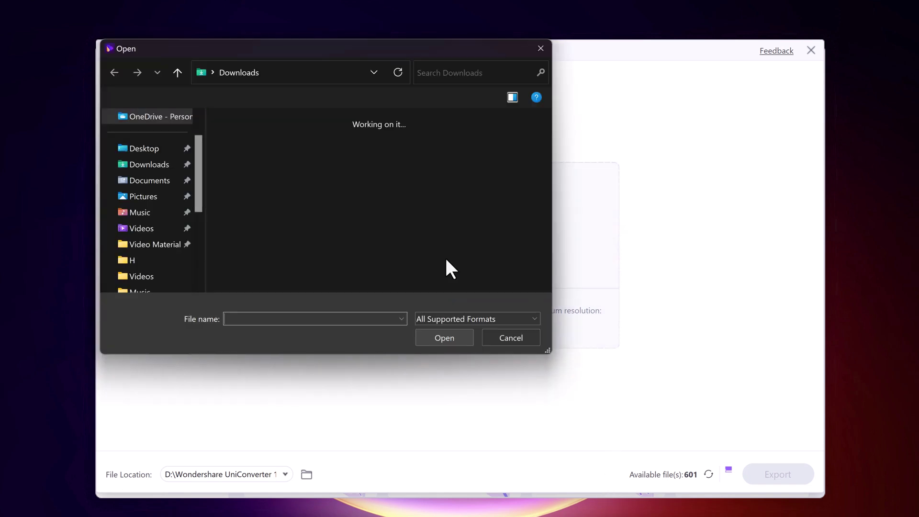
left_click(248, 158)
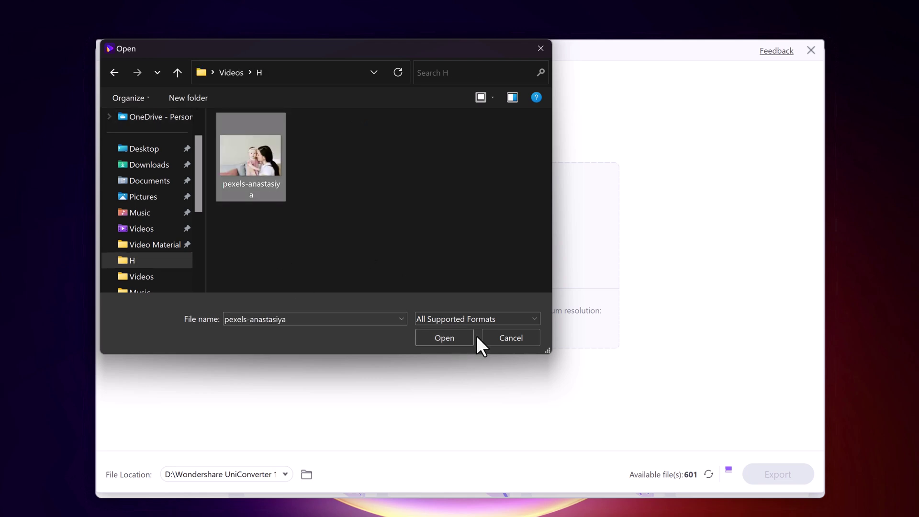
left_click(454, 338)
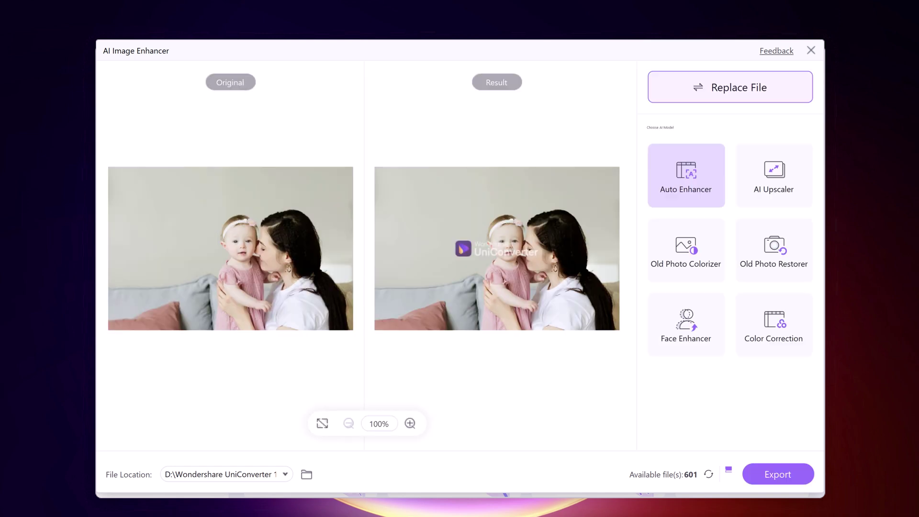
scroll(318, 262, "up", 2)
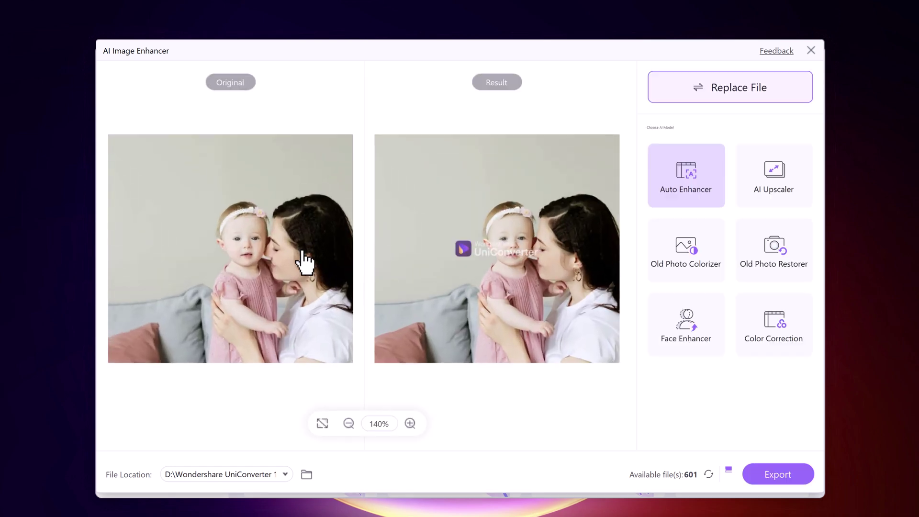
scroll(304, 262, "up", 3)
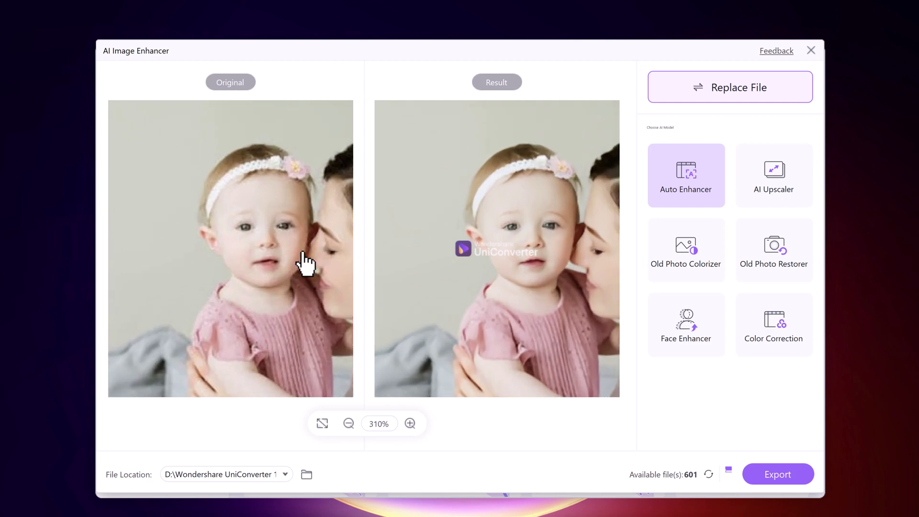
mouse_move(302, 261)
left_mouse_down()
mouse_move(253, 263)
mouse_move(242, 221)
left_mouse_up()
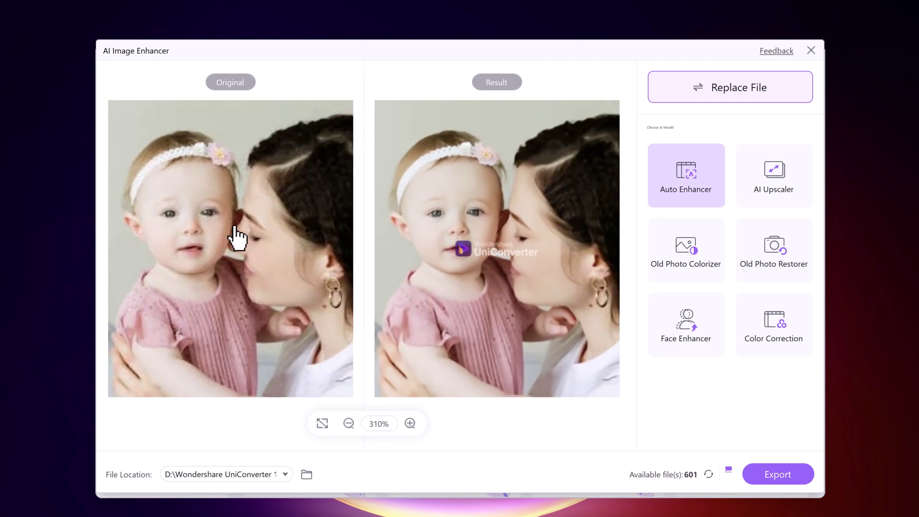
Step: Switch the photo to AI Upscaler at 4X (2560×1708), confirming both prompts
left_click(773, 189)
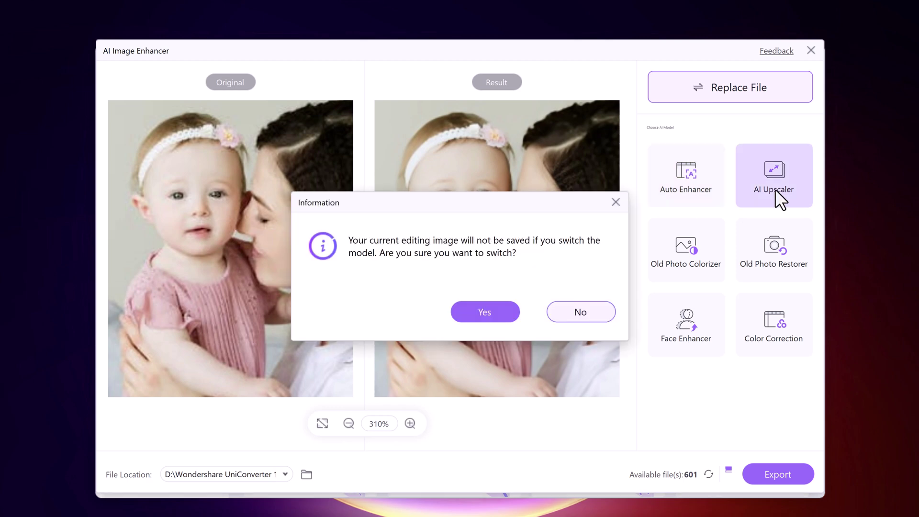
left_click(477, 316)
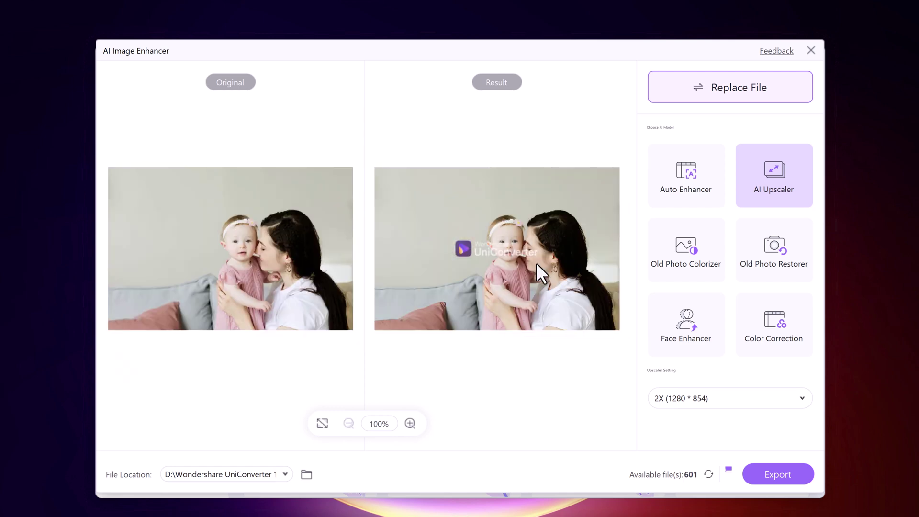
left_click(687, 398)
left_click(686, 444)
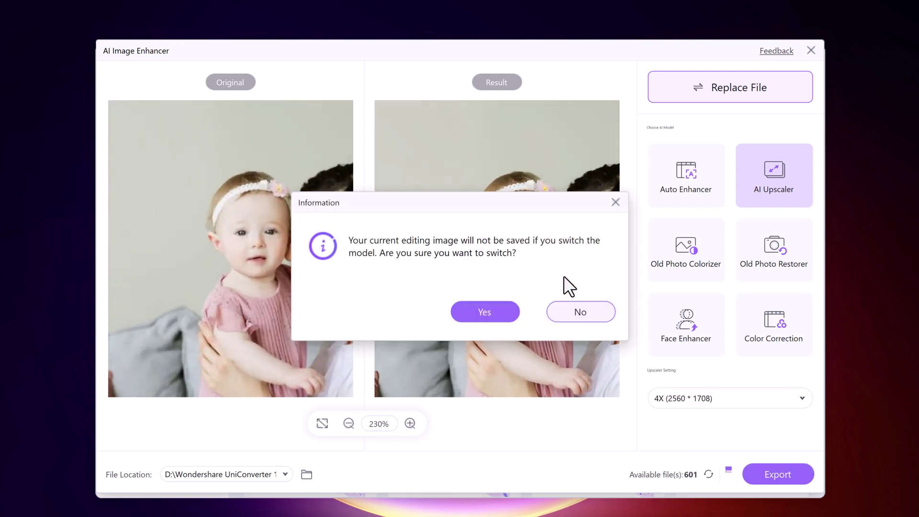
left_click(495, 312)
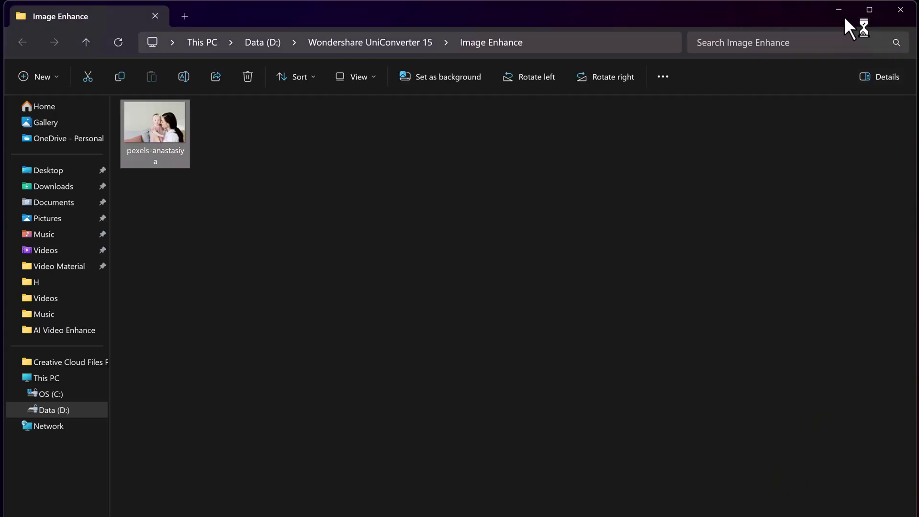
Step: Open the exported upscaled pexels-anastasiya photo
left_click(839, 9)
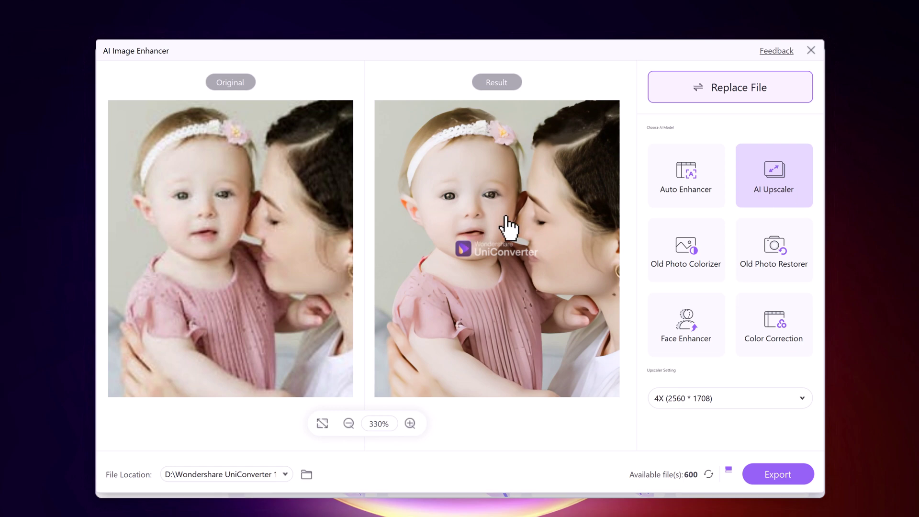
scroll(599, 292, "up", 5)
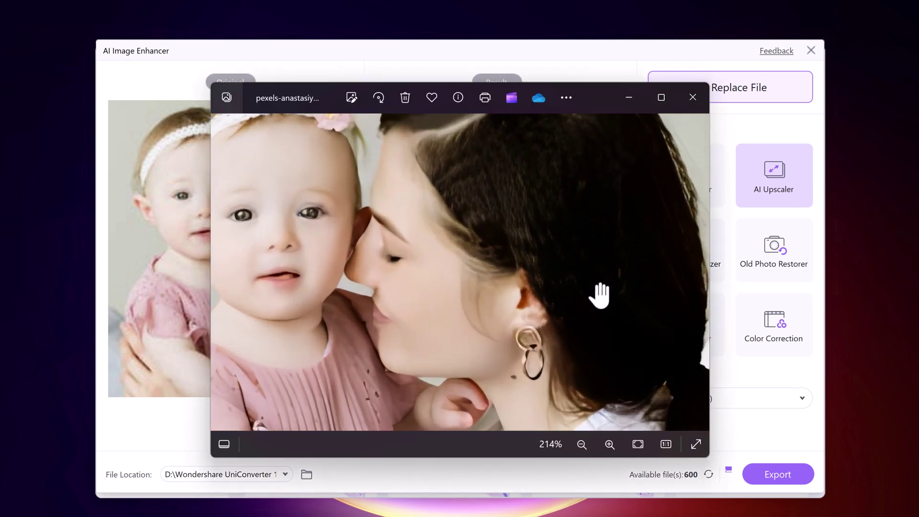
scroll(599, 293, "down", 3)
scroll(599, 292, "down", 1)
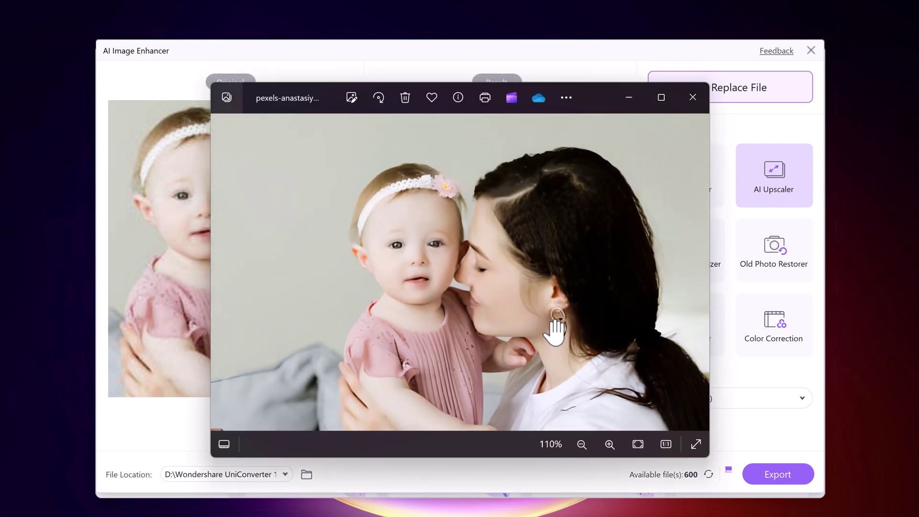
scroll(615, 371, "down", 2)
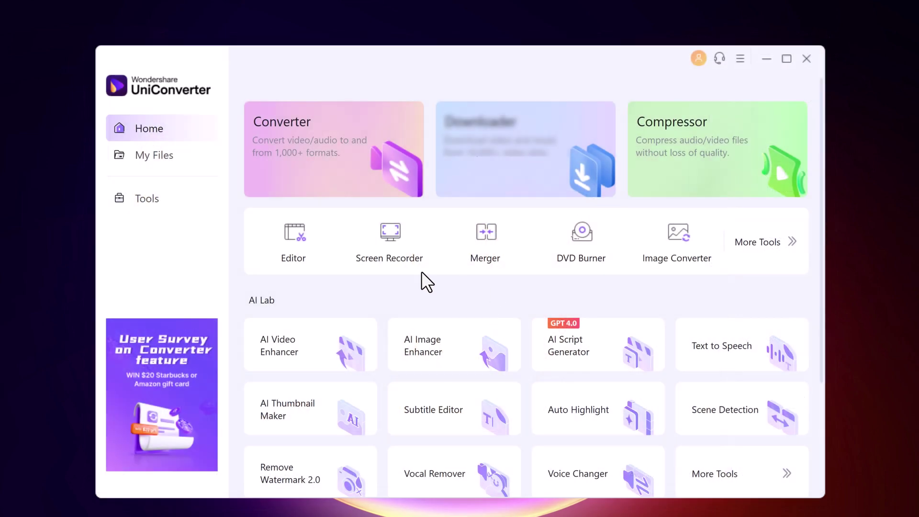
Step: Launch the screen recorder, capture the full 3456 × 2160 screen, and mute the speakers
left_click(375, 249)
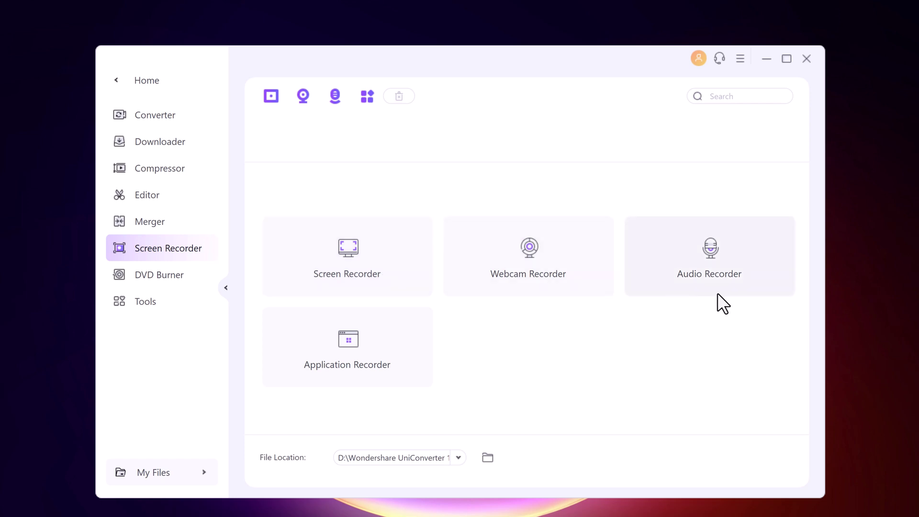
left_click(381, 262)
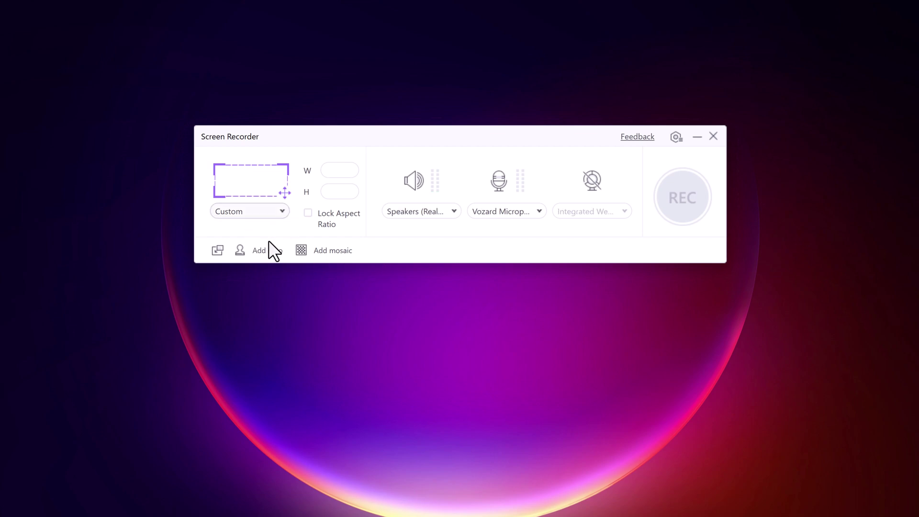
left_click(263, 213)
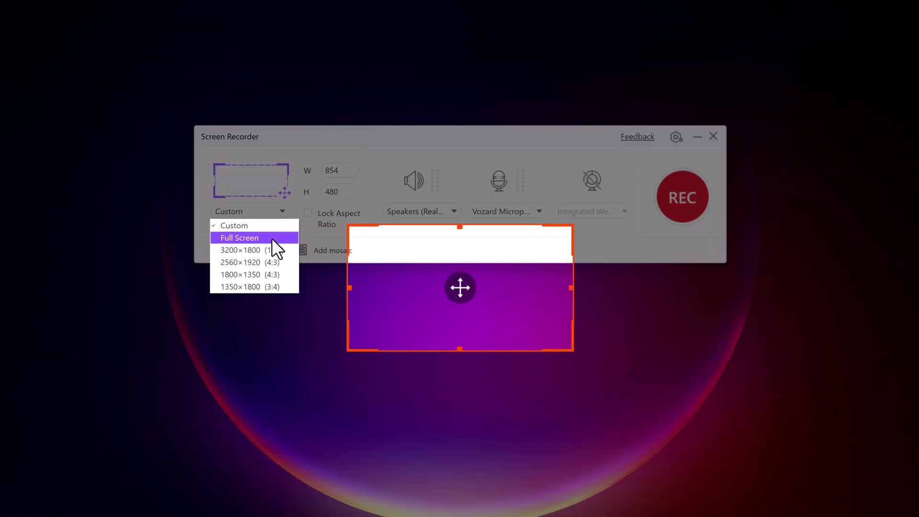
left_click(263, 239)
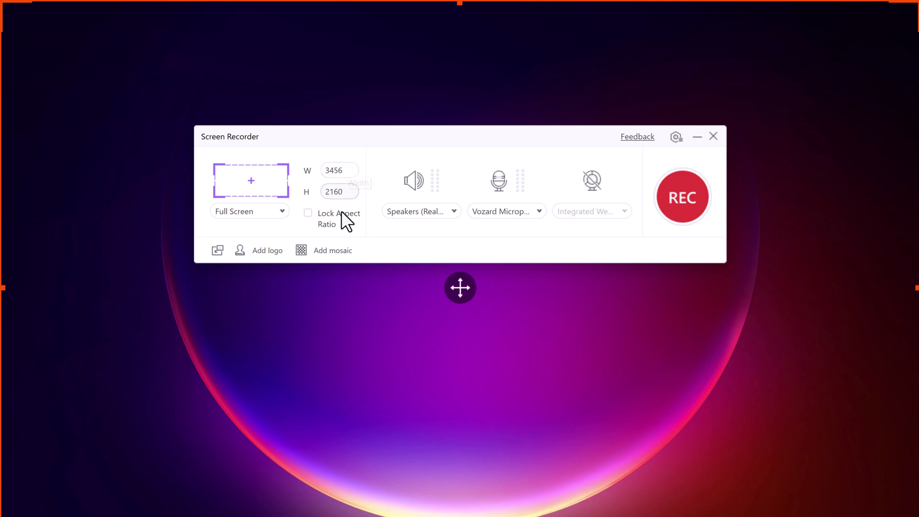
left_click(451, 211)
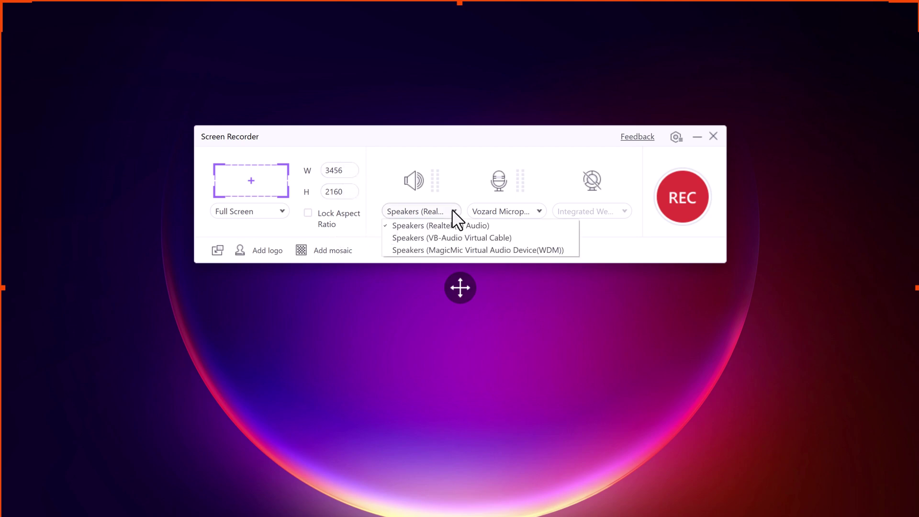
left_click(414, 183)
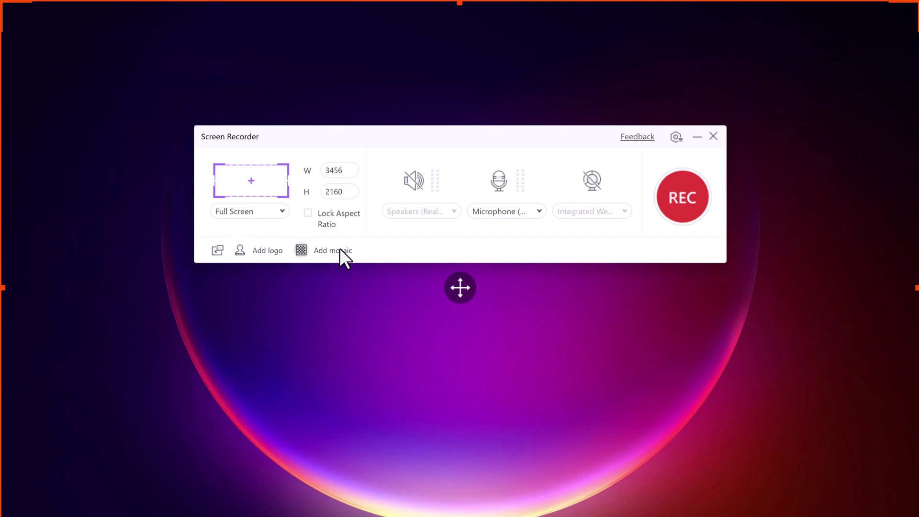
Step: Set the recorder to 30 fps, keep High quality and MP4 output, then check the timer settings
left_click(676, 137)
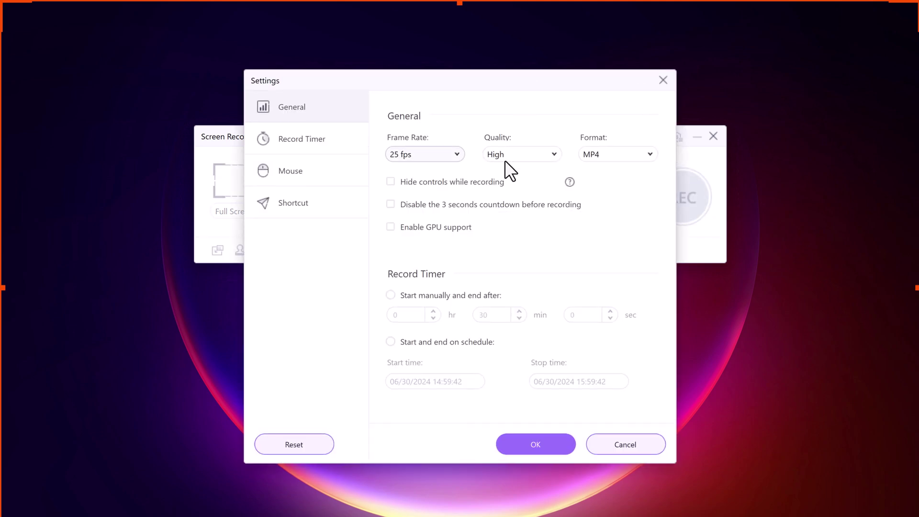
left_click(453, 154)
left_click(441, 205)
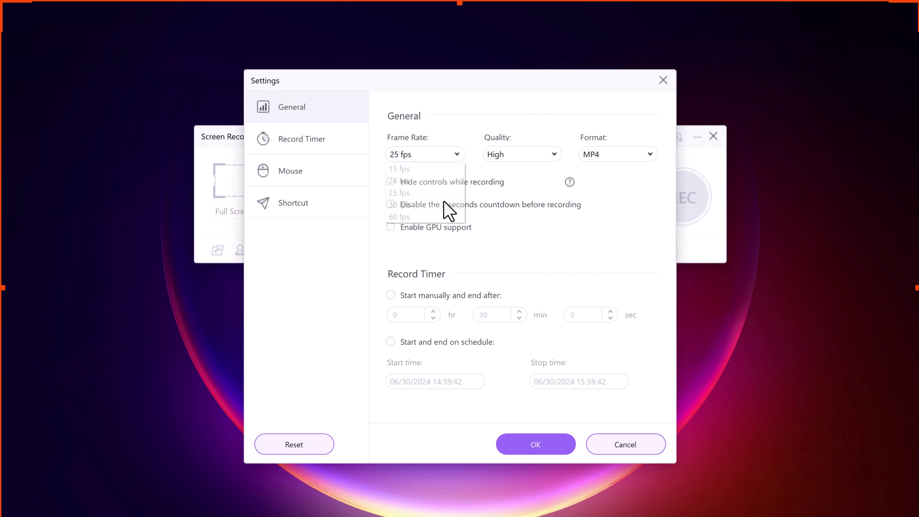
left_click(553, 155)
left_click(629, 164)
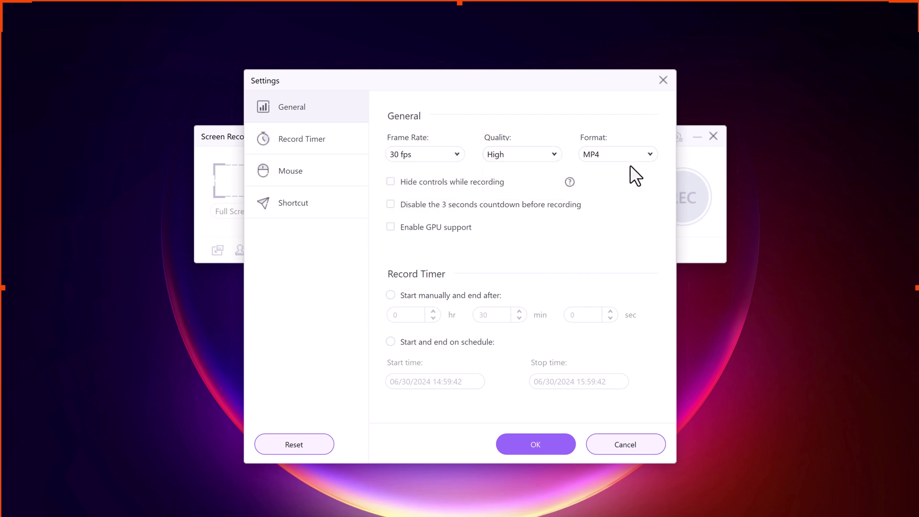
left_click(631, 169)
left_click(302, 137)
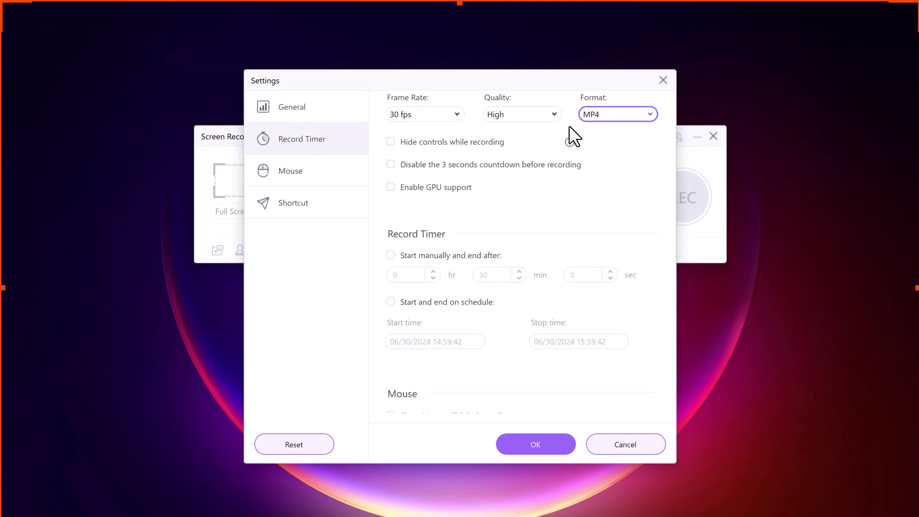
scroll(518, 395, "down", 2)
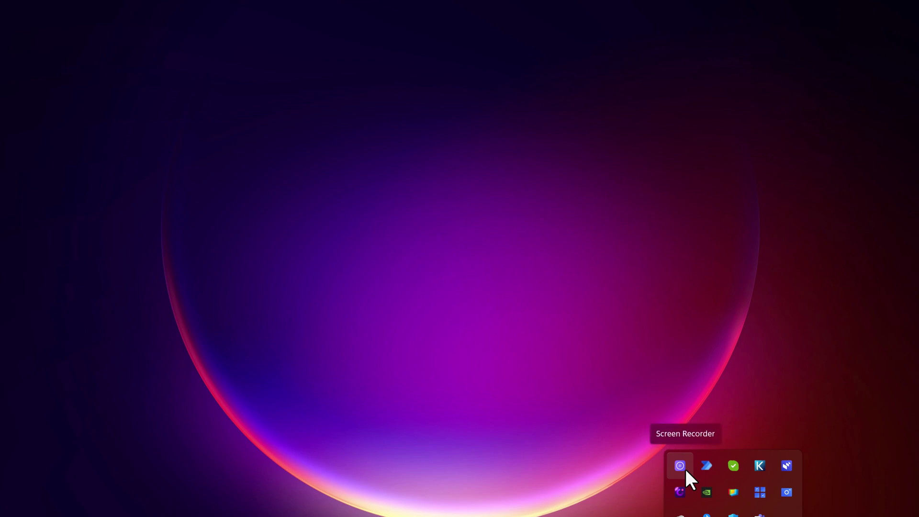
Step: Stop the running recording from its tray controls and close the Recorded folder window
left_click(679, 466)
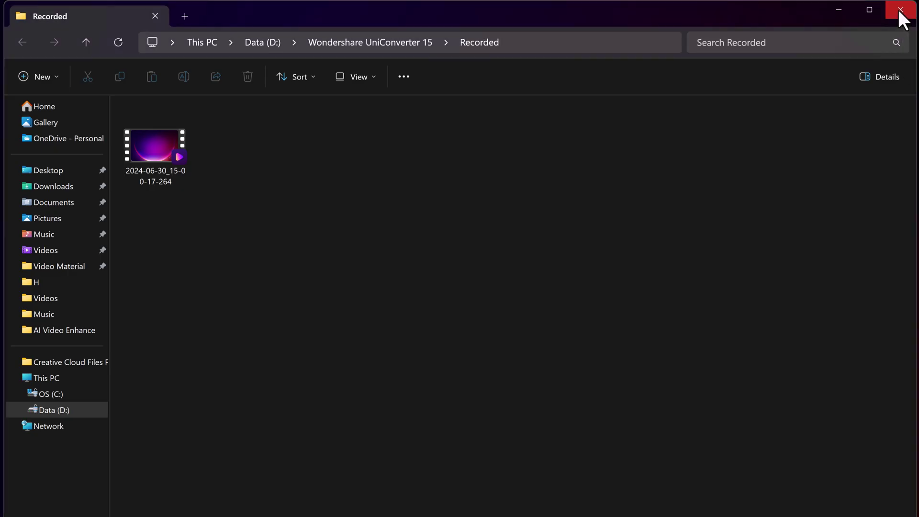
left_click(898, 10)
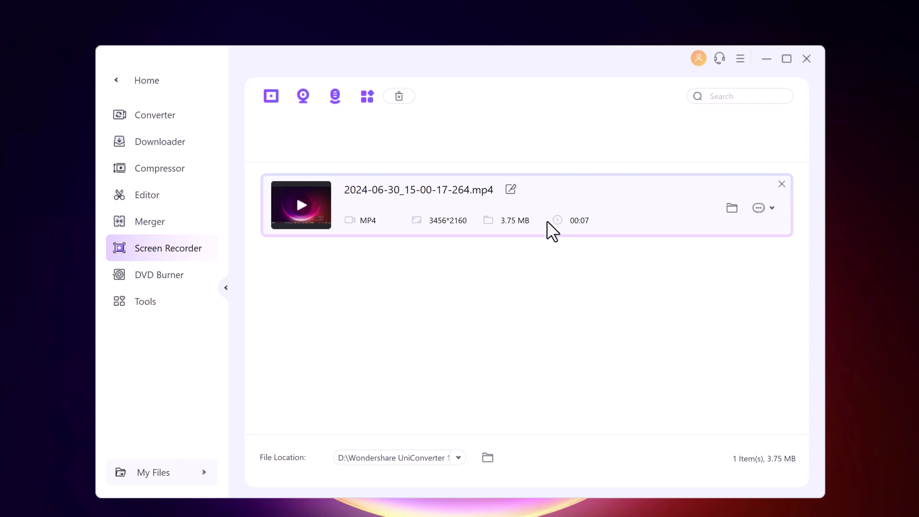
Step: Go back to the Home dashboard using the sidebar's Home link
left_click(143, 84)
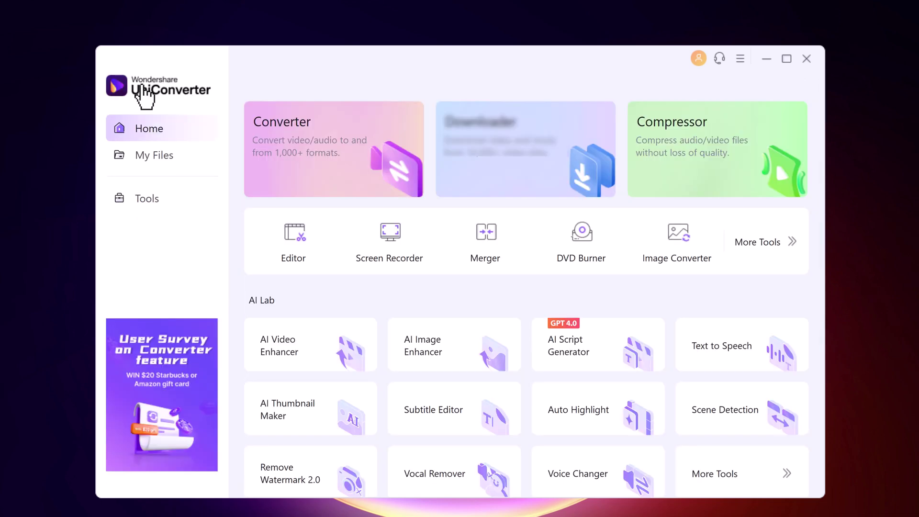